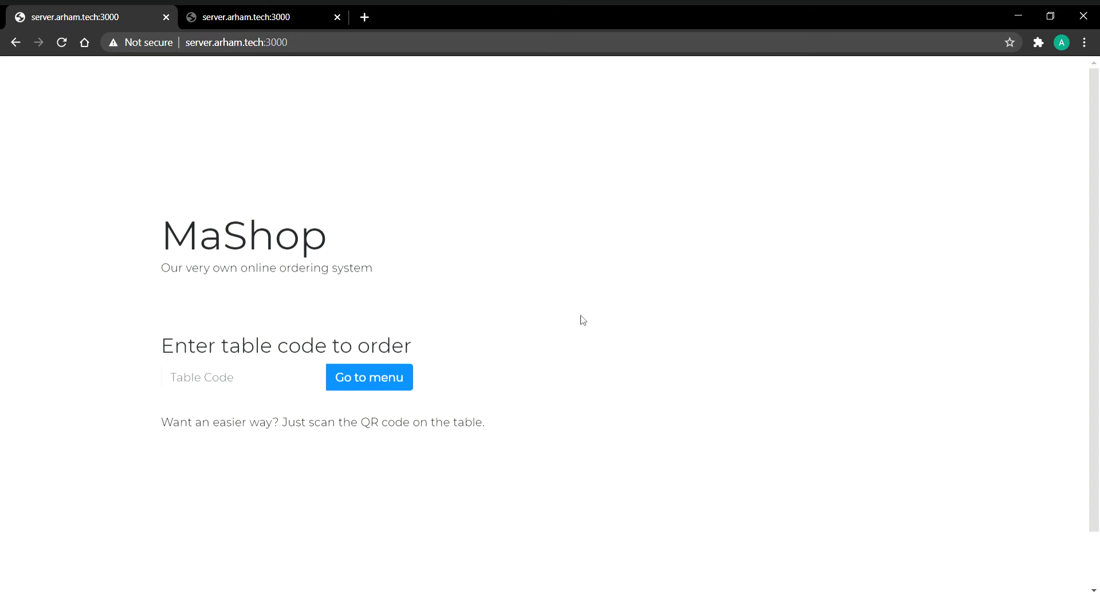
- Create table number 5, positioned 'In front of pillar 2', with occupancy 6
scroll(583, 320, "down", 2)
left_click(537, 569)
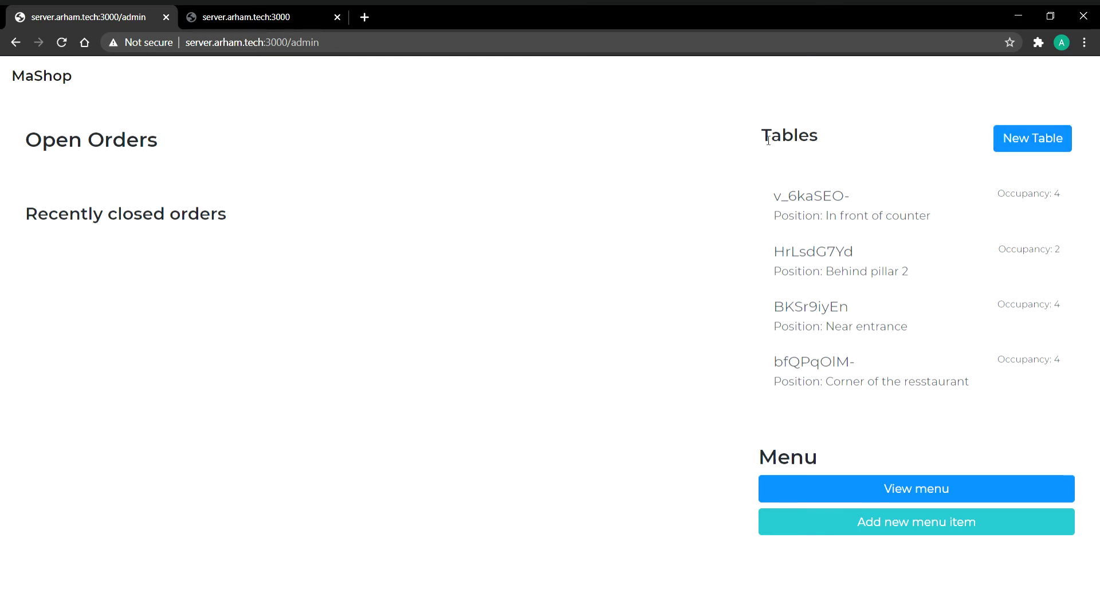
left_click(1038, 138)
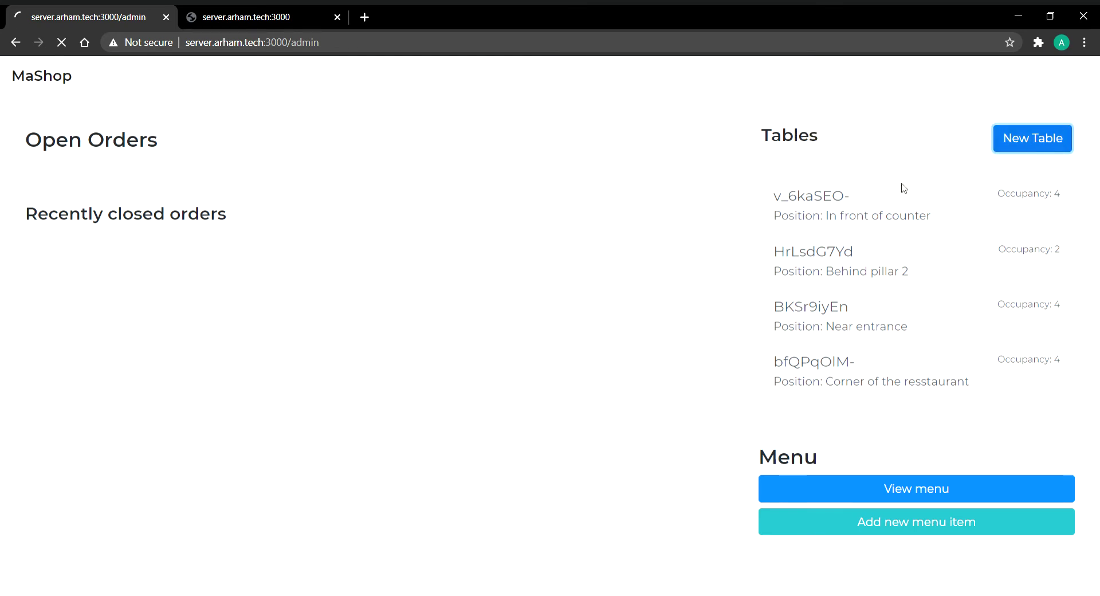
left_click(281, 257)
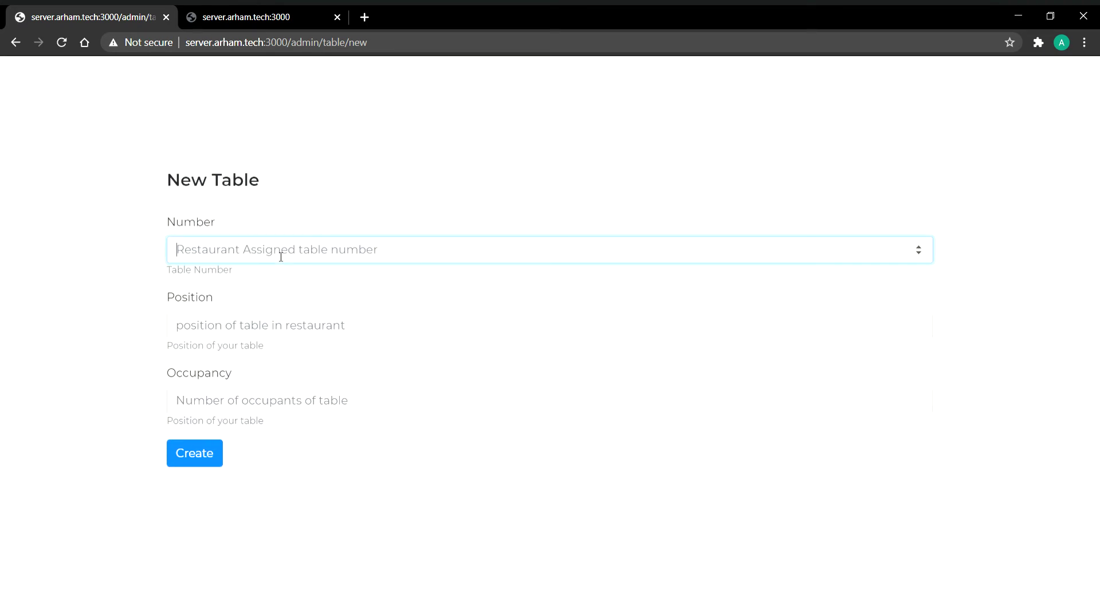
type("5")
key("Tab")
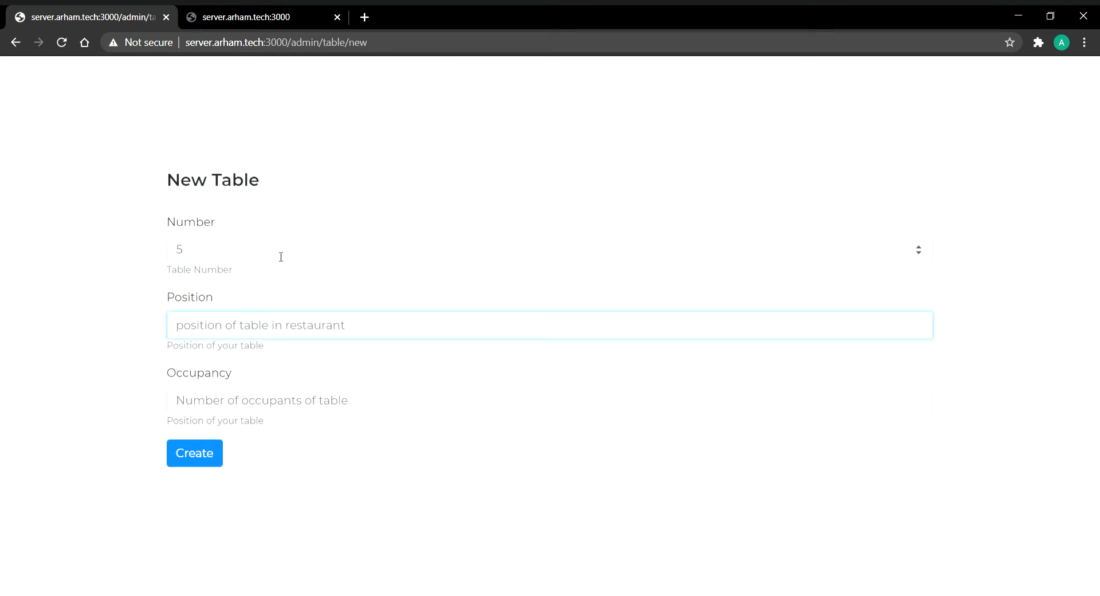
type("In front of")
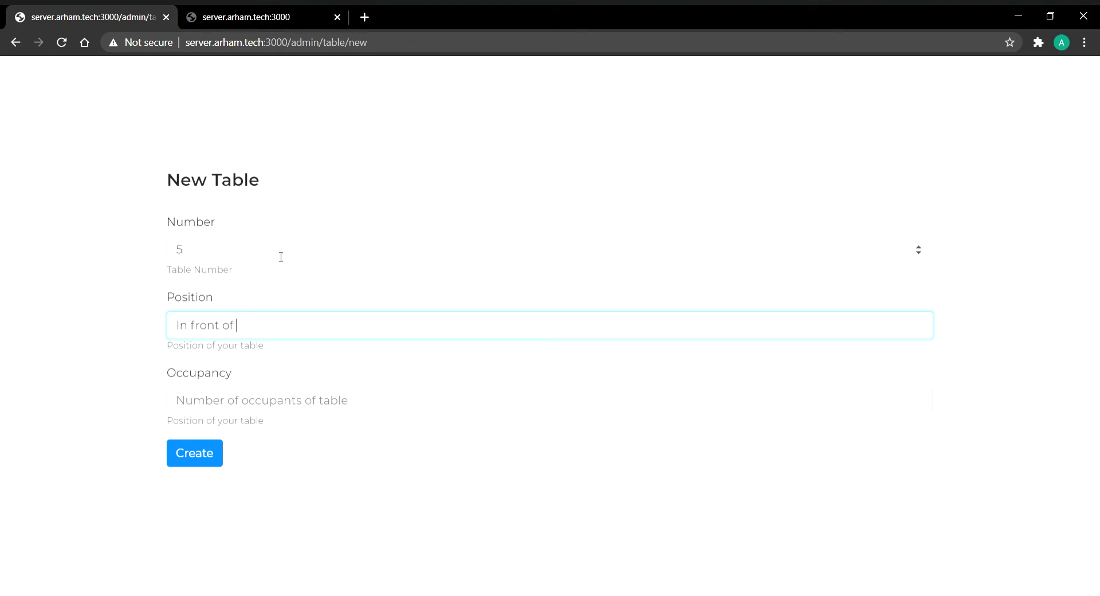
type("2")
key("Tab")
type("6")
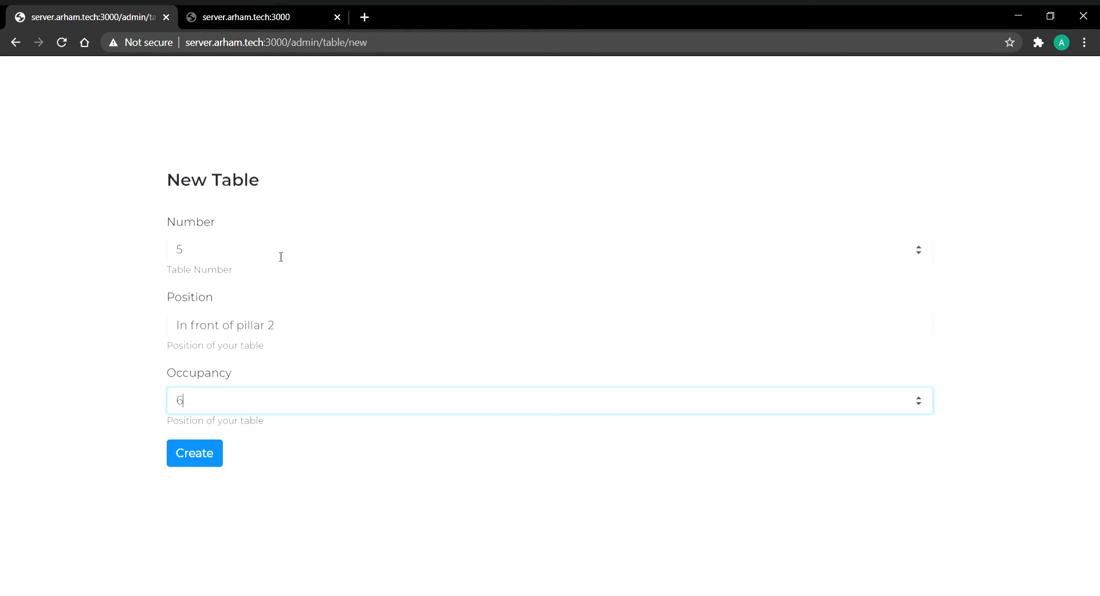
left_click(218, 452)
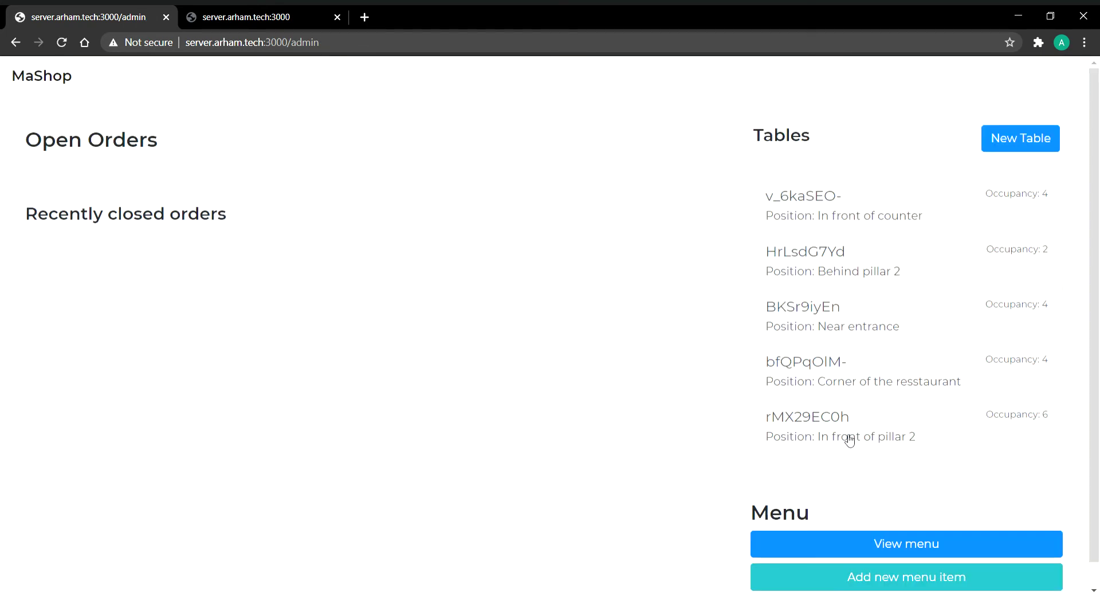
- Check the new table rMX29EC0h's details, then go back to the admin dashboard
left_click(849, 441)
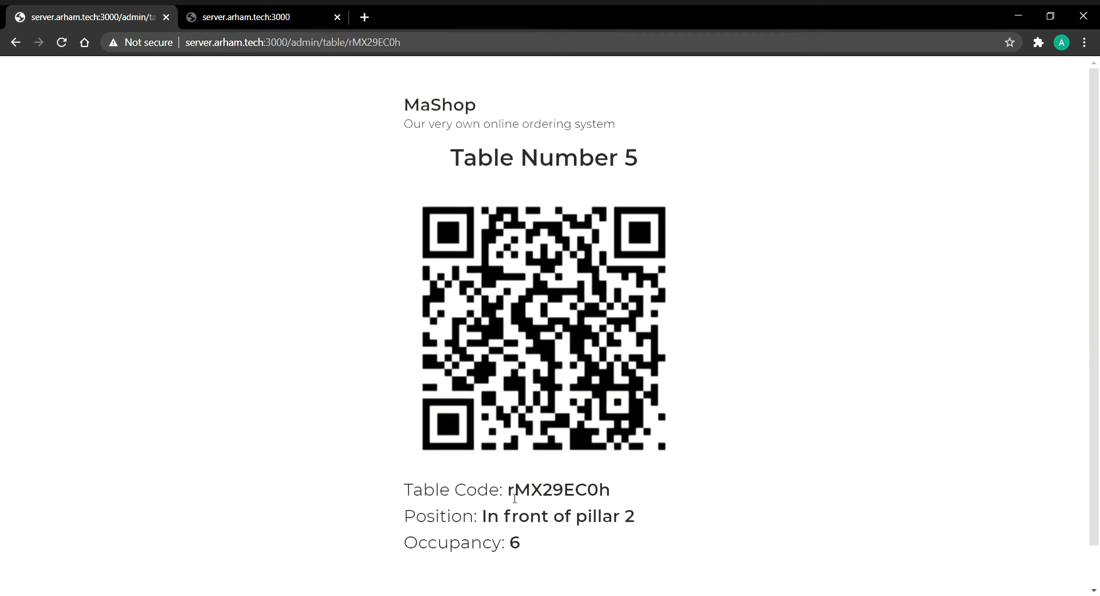
left_click_drag(509, 492, 611, 492)
left_click(613, 490)
scroll(613, 490, "down", 1)
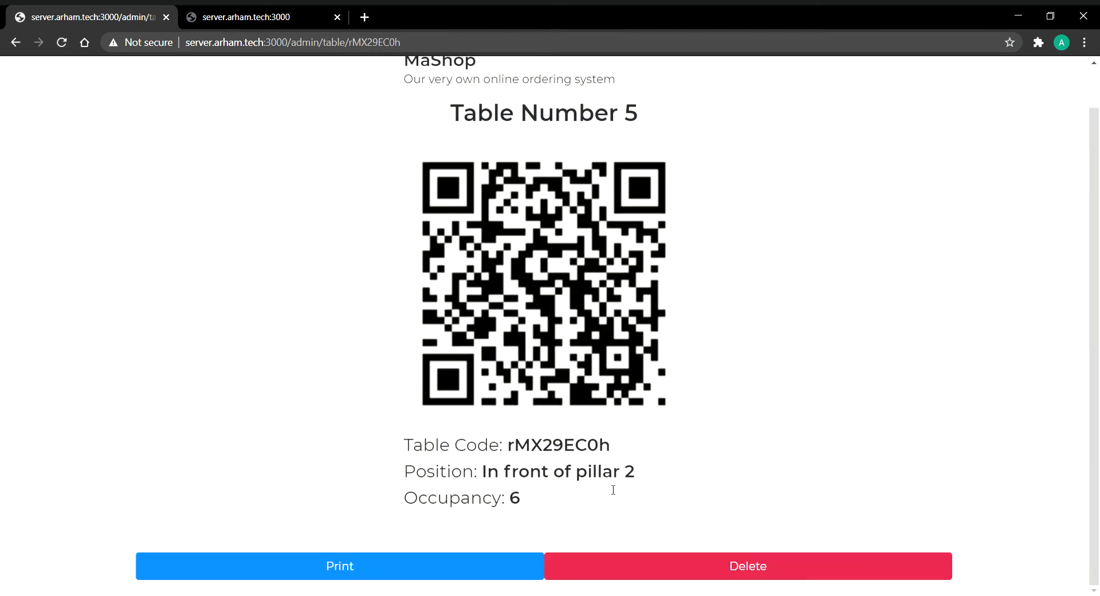
left_click(15, 43)
scroll(917, 436, "down", 1)
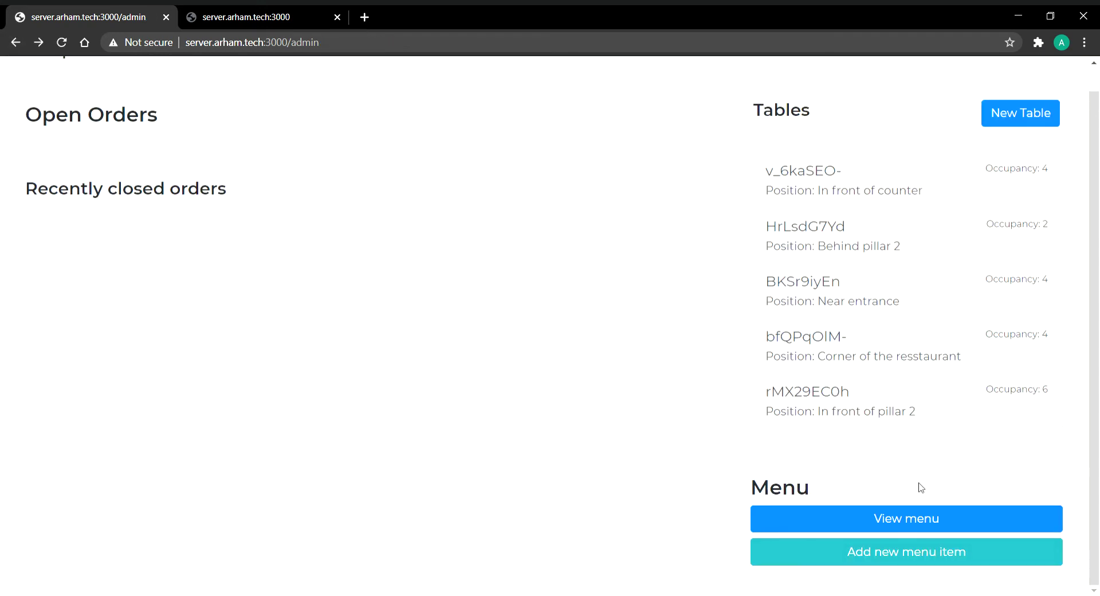
- Start a Grilled cheese menu item described 'It's cheesy' at 1.99, then open a new tab
left_click(936, 553)
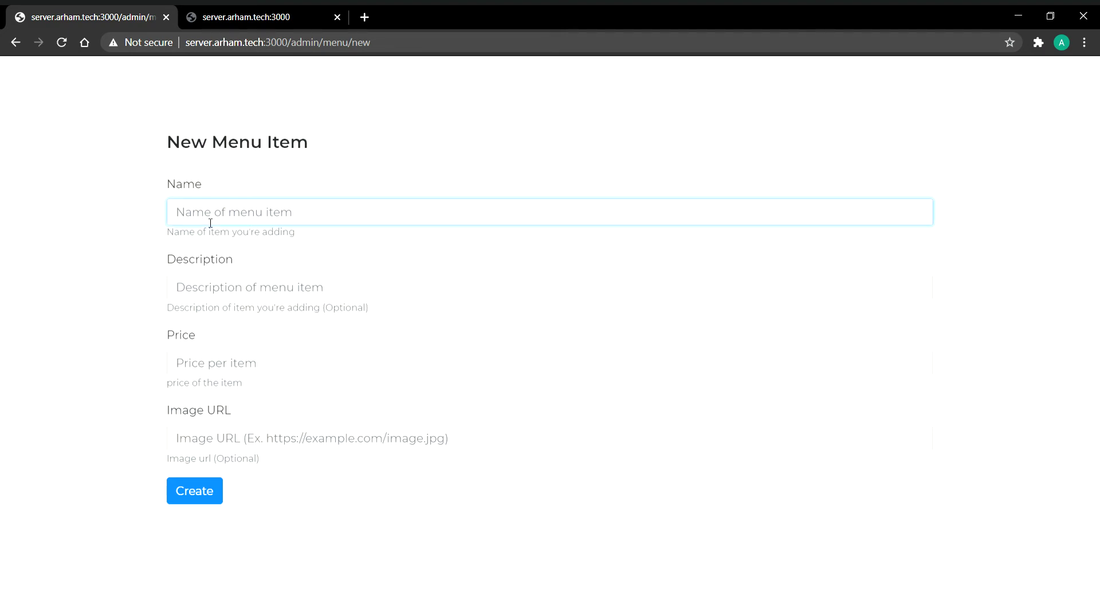
type("Grilled c")
type("heese")
key("Tab")
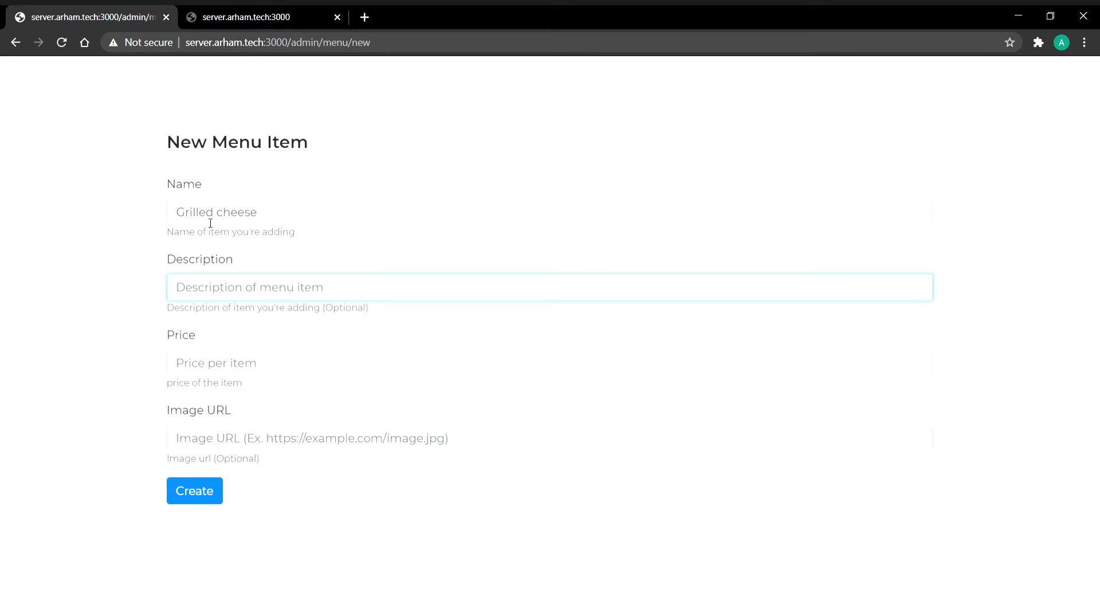
type("It's cheesy")
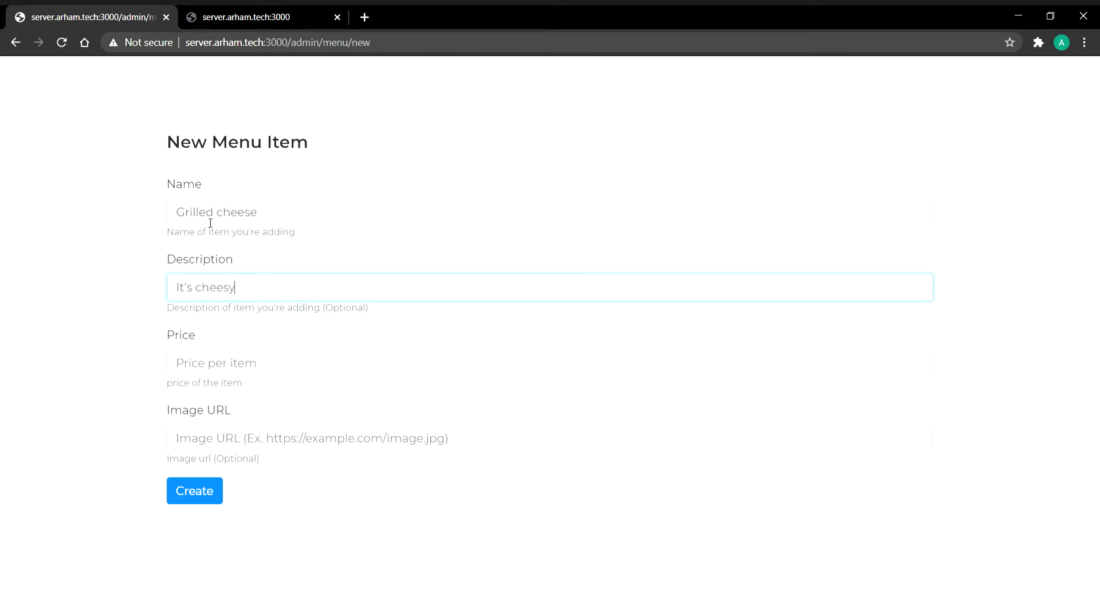
key("Tab")
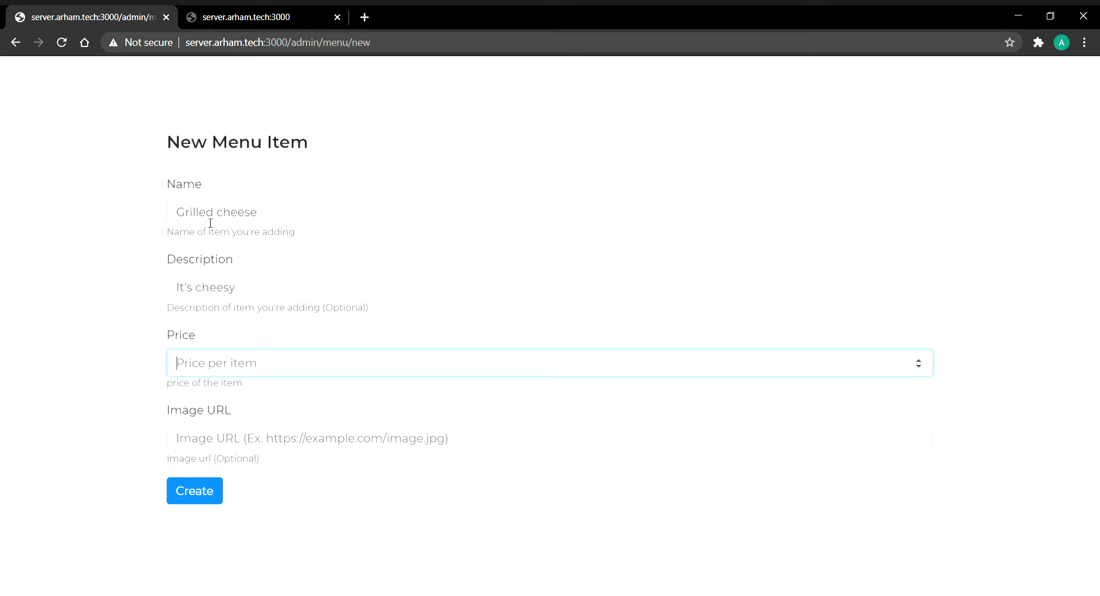
type("1.99")
key("ctrl+t")
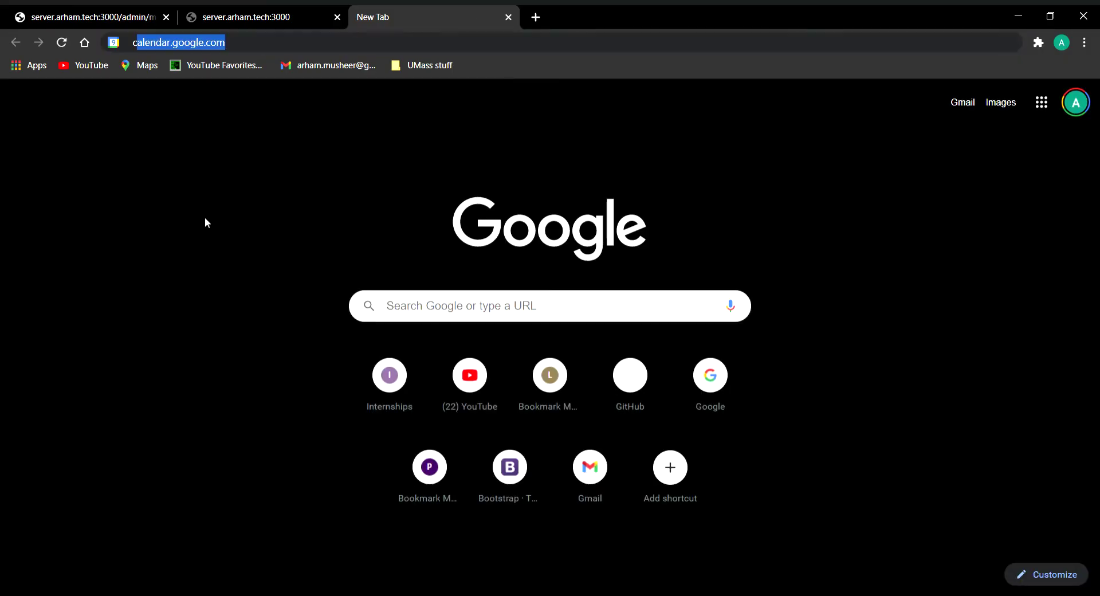
- Search Google Images for 'grilled cheese', copy the delish stacked photo, and close the tab
type("cheese burger")
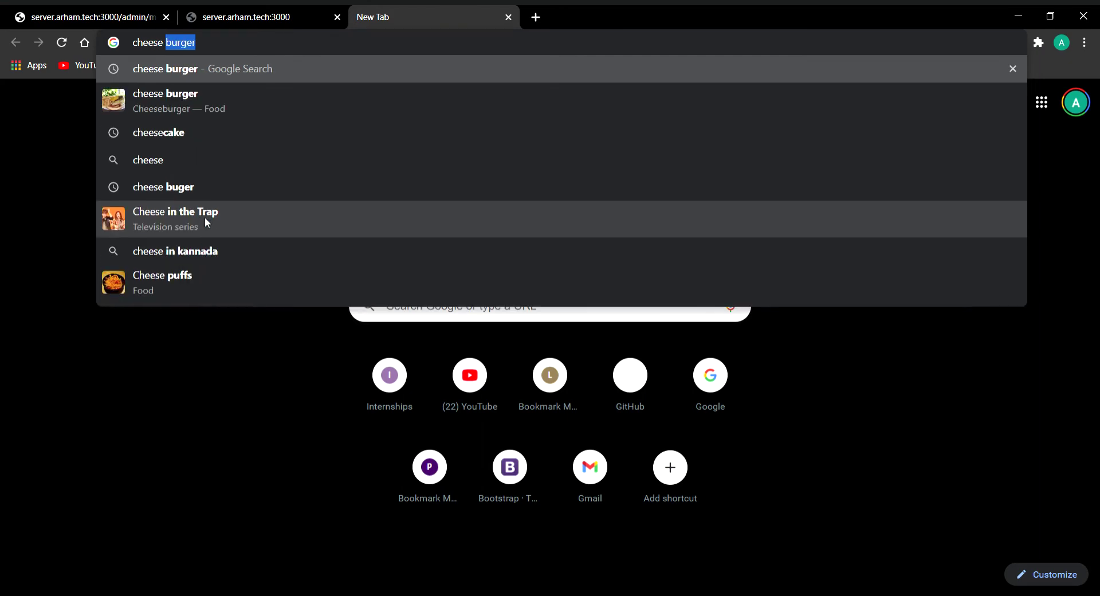
key("ctrl+a")
type("grilled cheese")
key("Return")
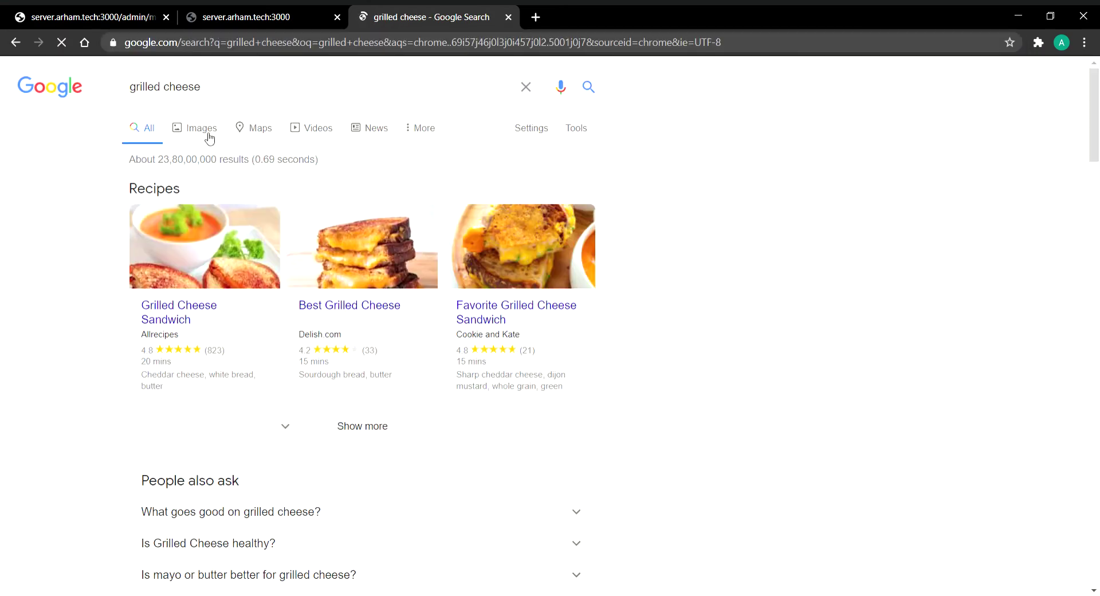
left_click(200, 129)
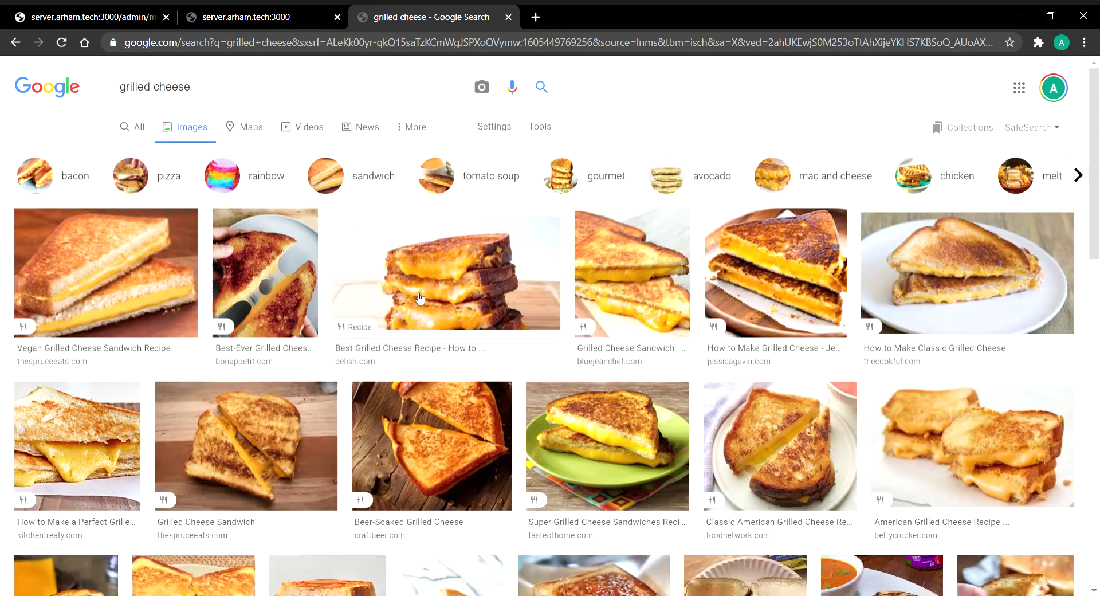
left_click(433, 298)
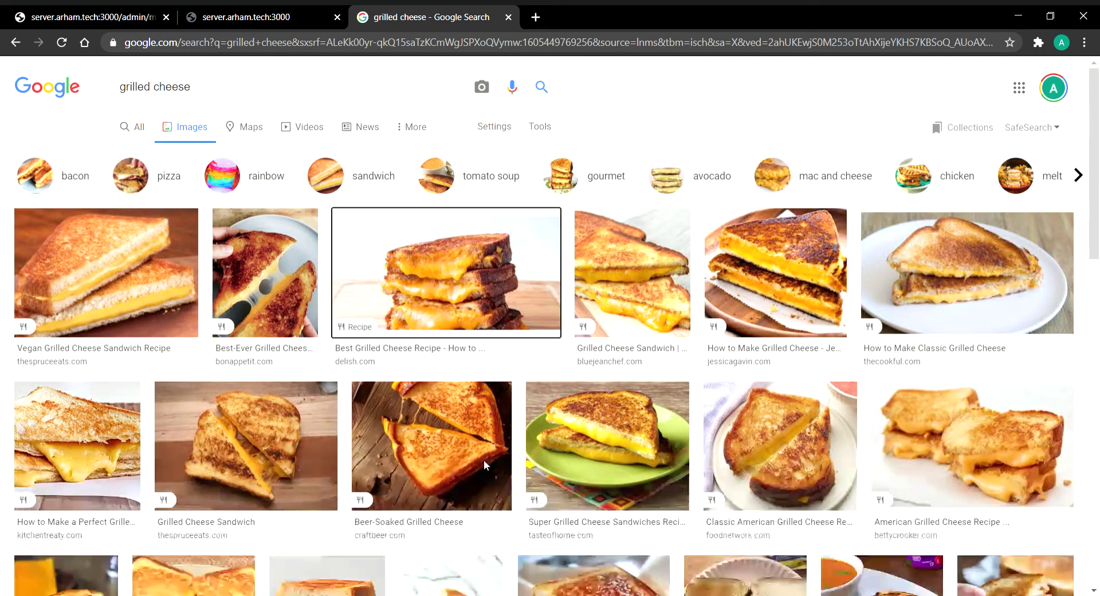
key("ctrl+w")
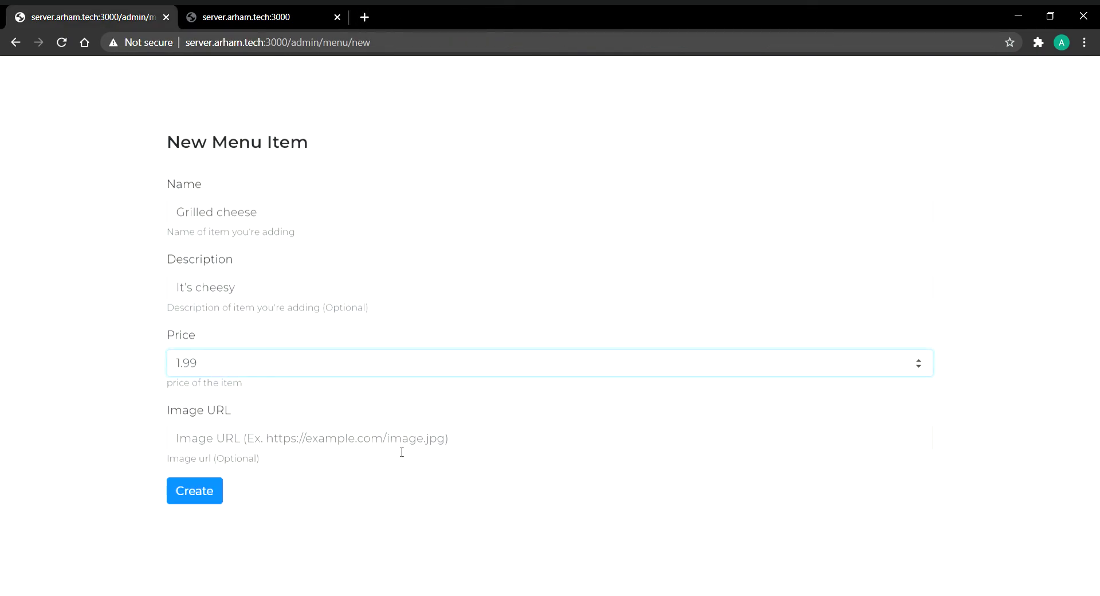
- Paste the copied photo as the Image URL and create the Grilled cheese item
left_click(401, 452)
key("ctrl+v")
left_click(197, 491)
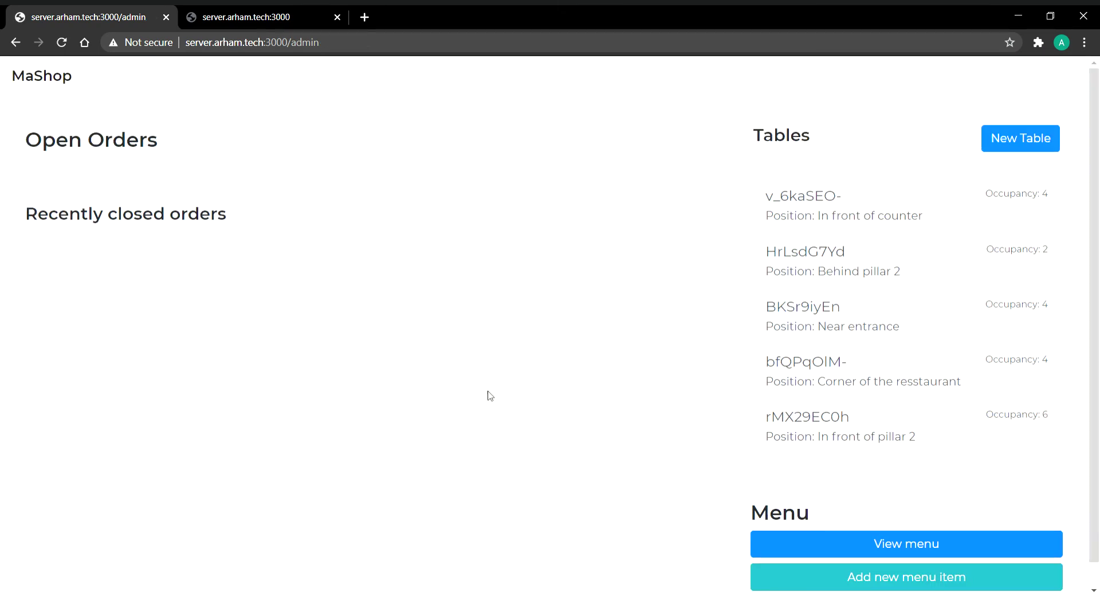
- Check Grilled cheese on the full menu, then return to the admin dashboard
scroll(825, 493, "down", 1)
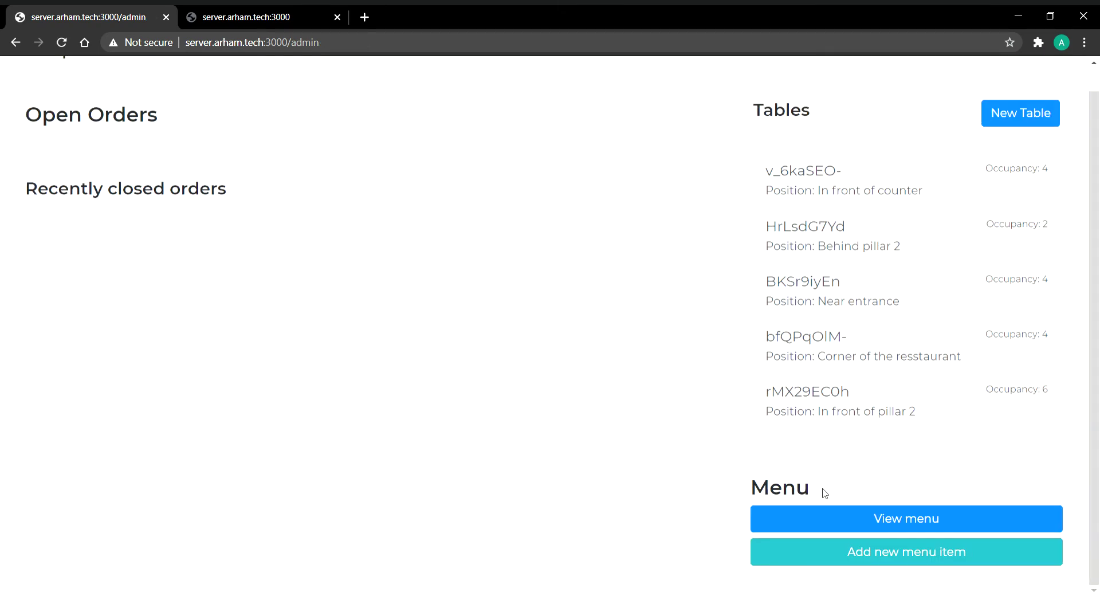
left_click(835, 517)
scroll(509, 400, "down", 5)
scroll(510, 400, "down", 8)
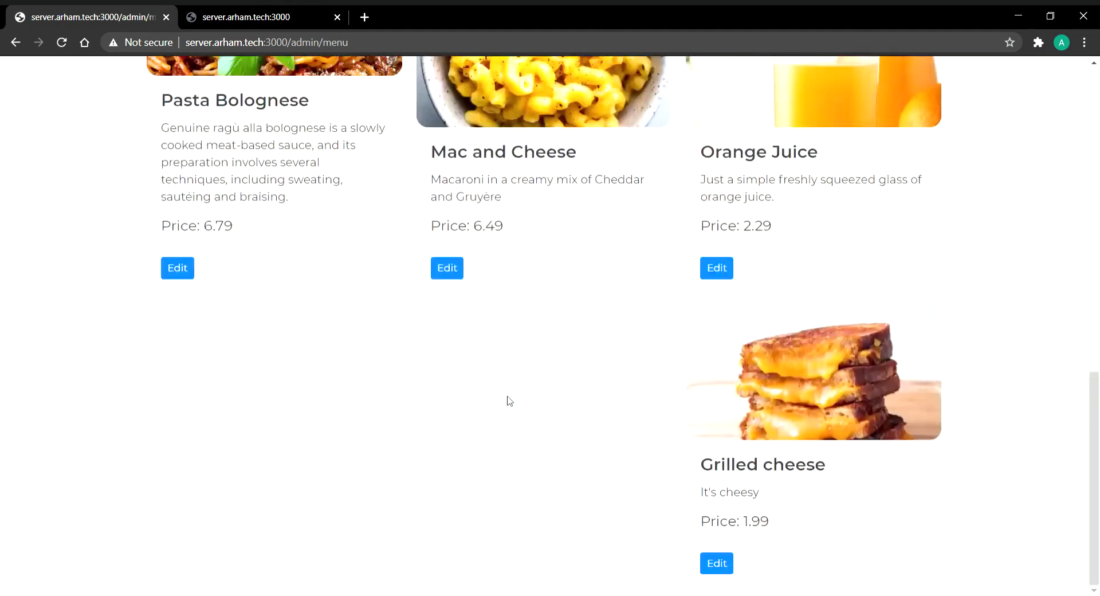
left_click(759, 394)
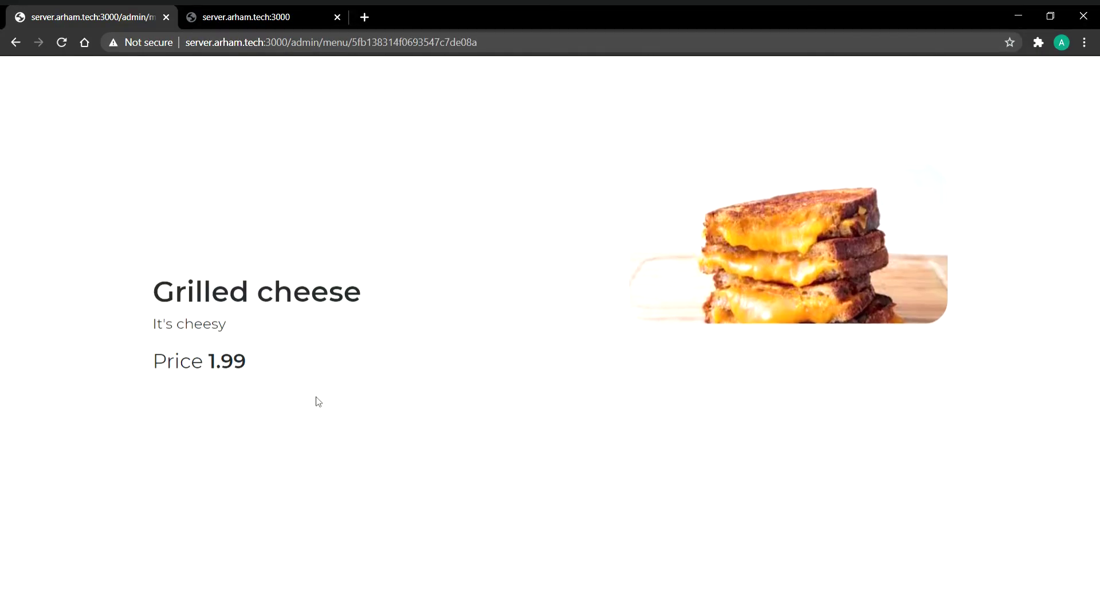
left_click(15, 41)
scroll(577, 333, "down", 1)
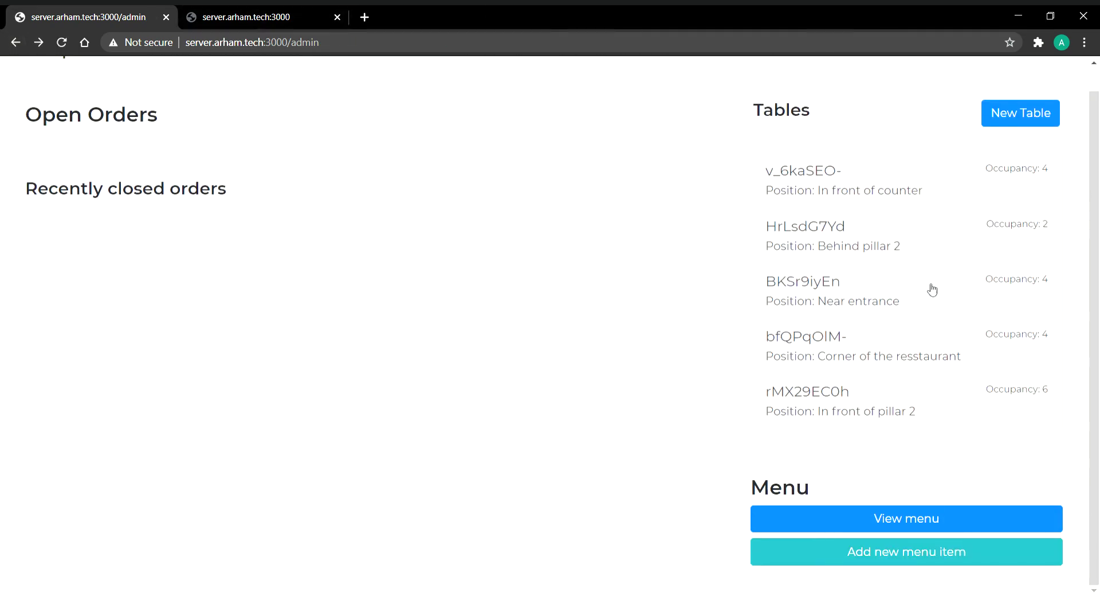
- Copy table 5's code rMX29EC0h from its details page and switch to the customer tab
left_click(882, 395)
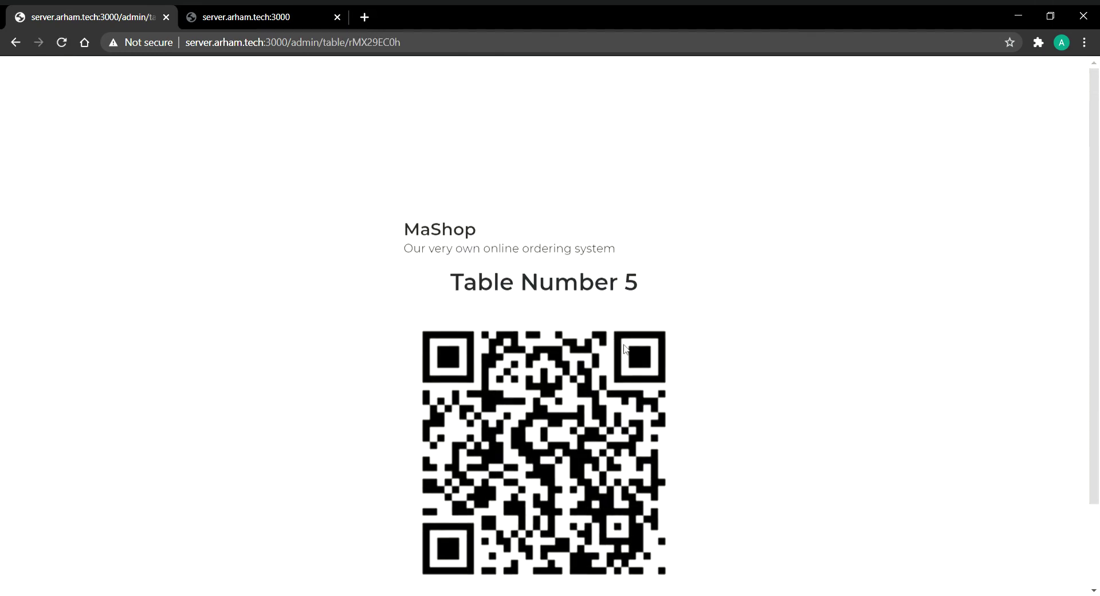
double_click(514, 499)
key("ctrl+c")
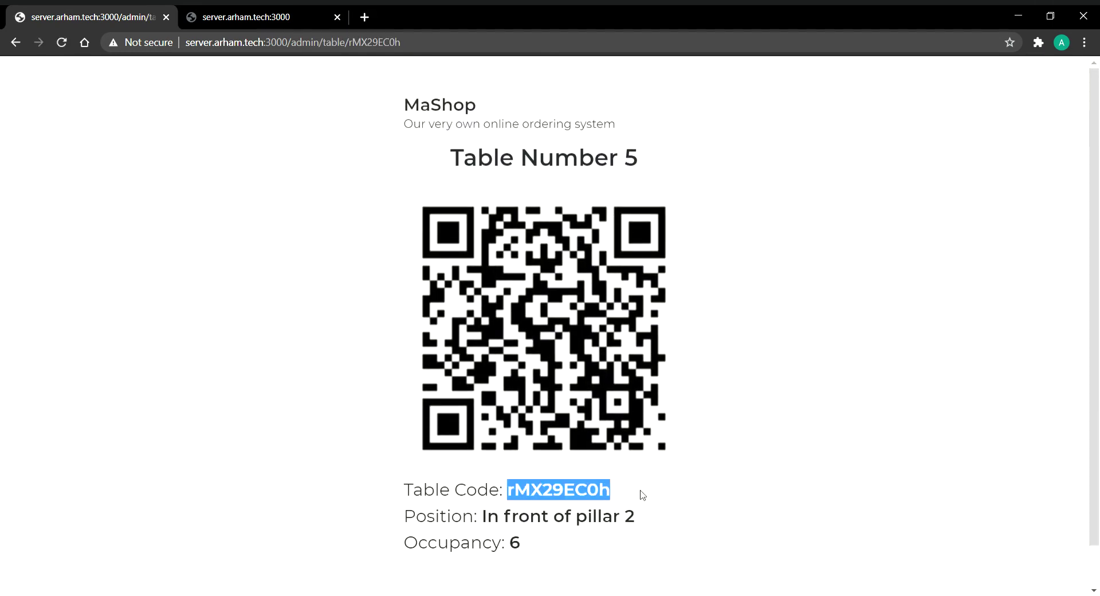
left_click(275, 8)
left_click(413, 393)
key("ctrl+v")
key("Return")
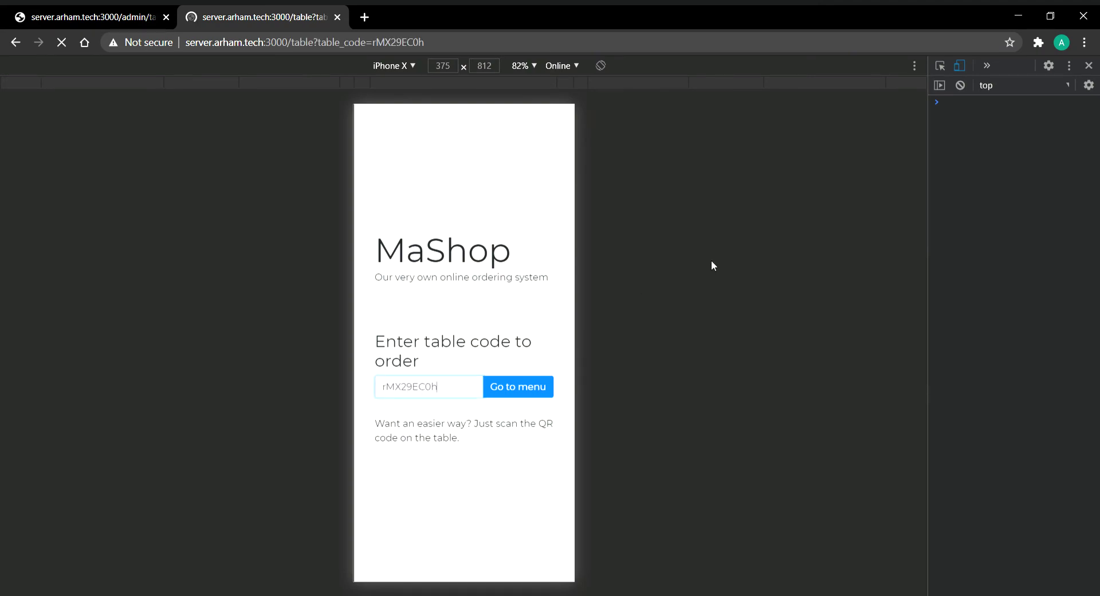
scroll(471, 370, "down", 2)
scroll(479, 390, "down", 3)
scroll(489, 412, "down", 5)
scroll(474, 245, "down", 8)
scroll(474, 245, "down", 12)
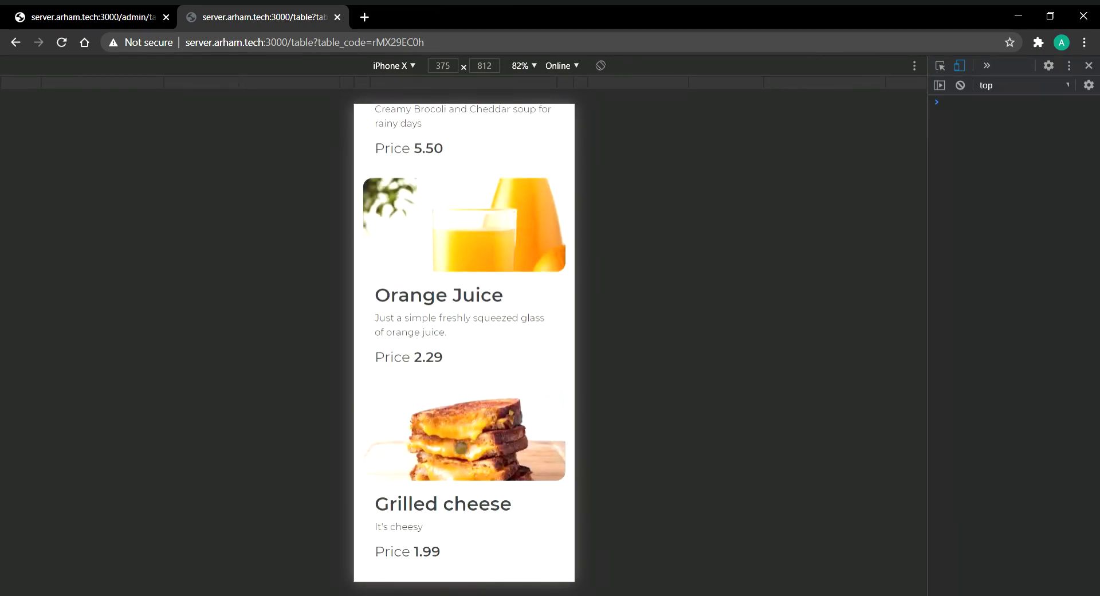
- Order the 1.99 Grilled cheese as the table 5 customer
left_click(456, 445)
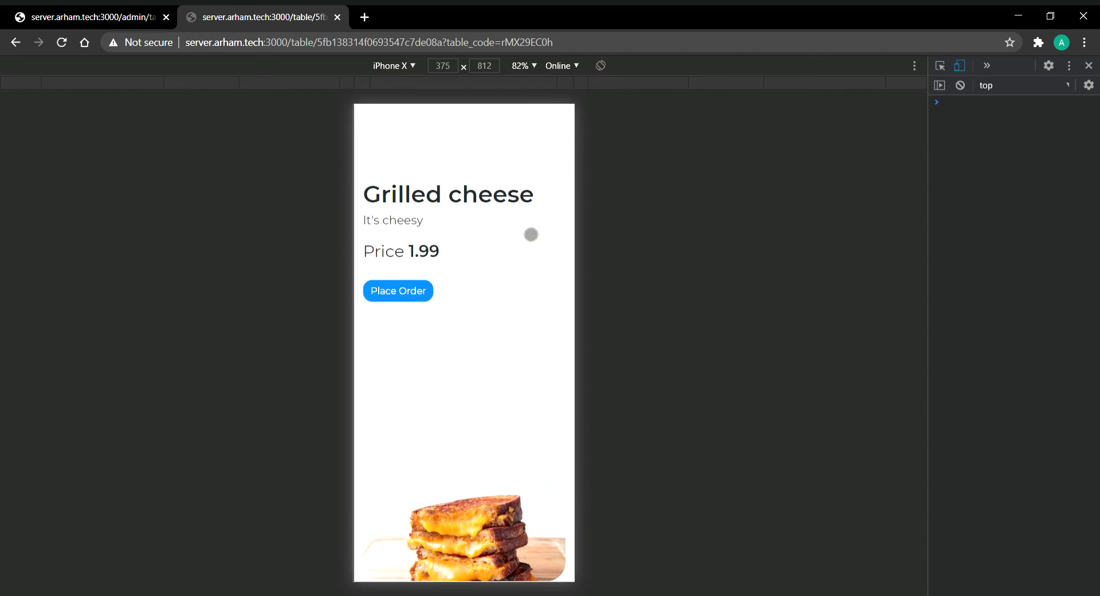
scroll(520, 201, "up", 3)
left_click(421, 397)
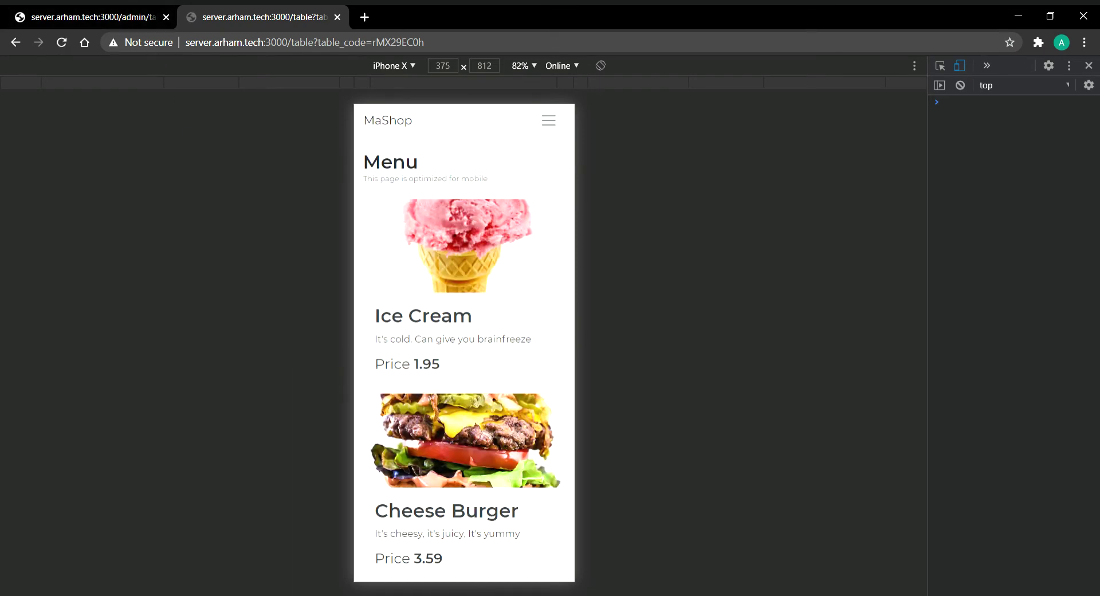
left_click(548, 121)
- View My Orders showing Grilled cheese as ordered, then return to the admin tab
left_click(387, 143)
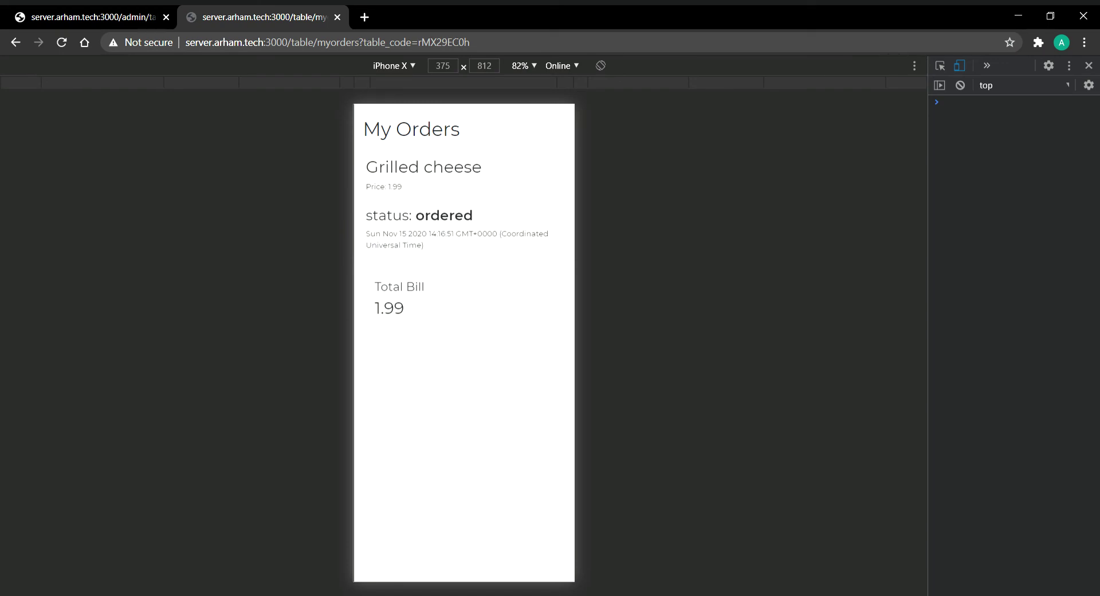
left_click(92, 17)
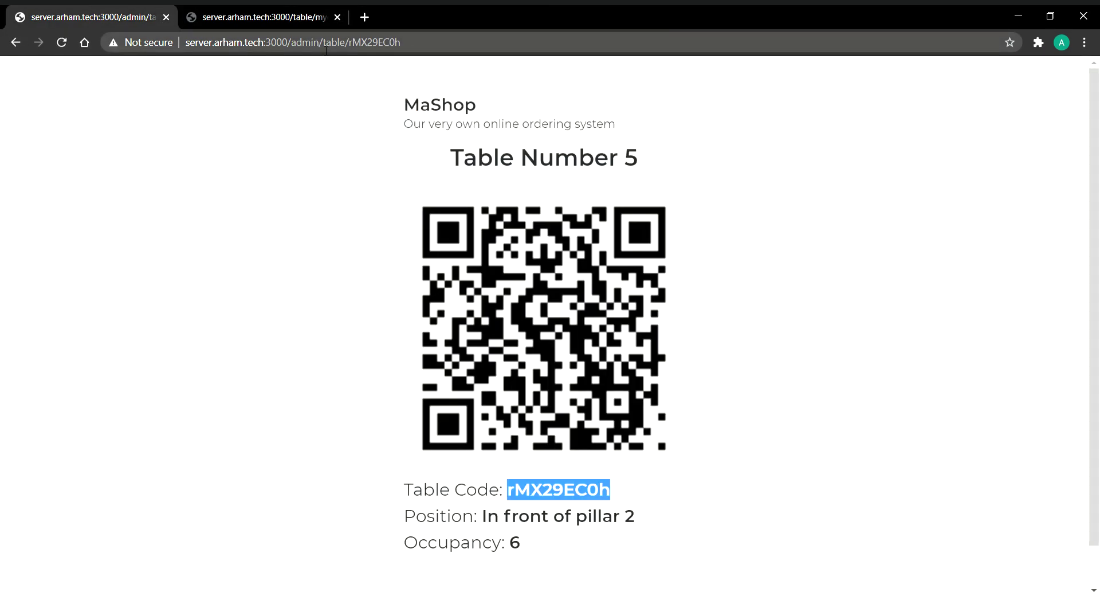
left_click_drag(319, 42, 404, 42)
- Mark table rMX29EC0h's Grilled cheese order as preparing and confirm it on the customer's order list
key("BackSpace")
key("Return")
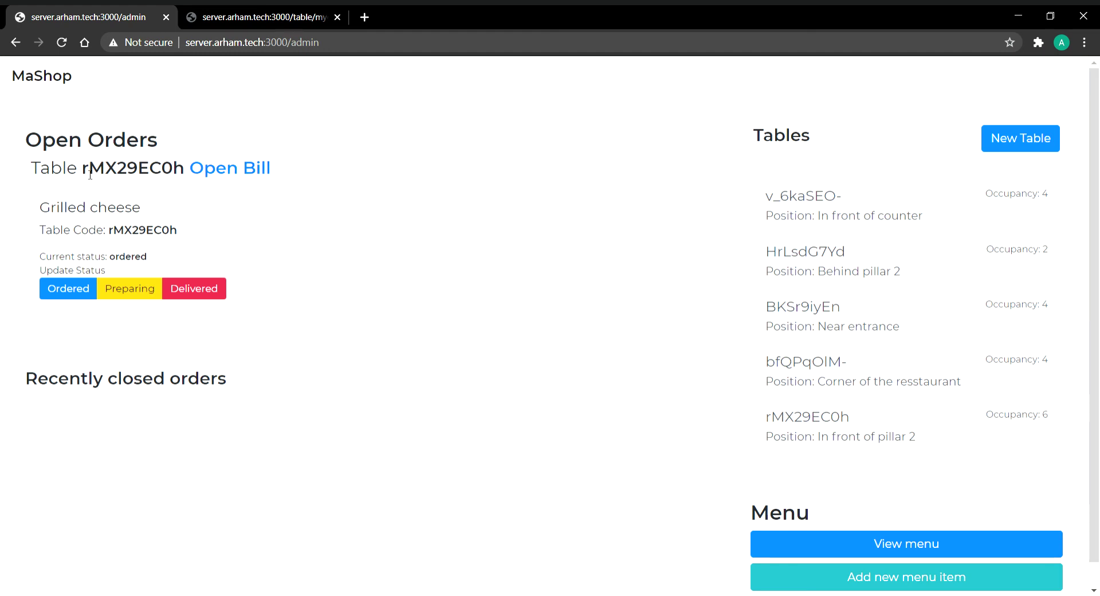
left_click_drag(90, 175, 188, 179)
left_click(188, 178)
double_click(136, 174)
triple_click(79, 209)
left_click(172, 212)
left_click(143, 295)
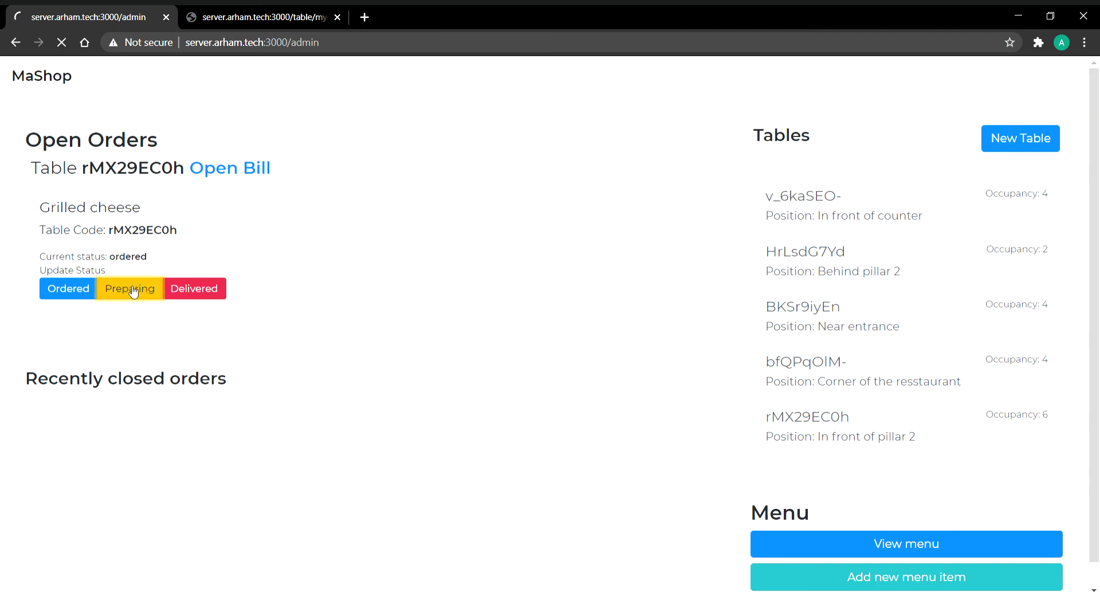
left_click(301, 11)
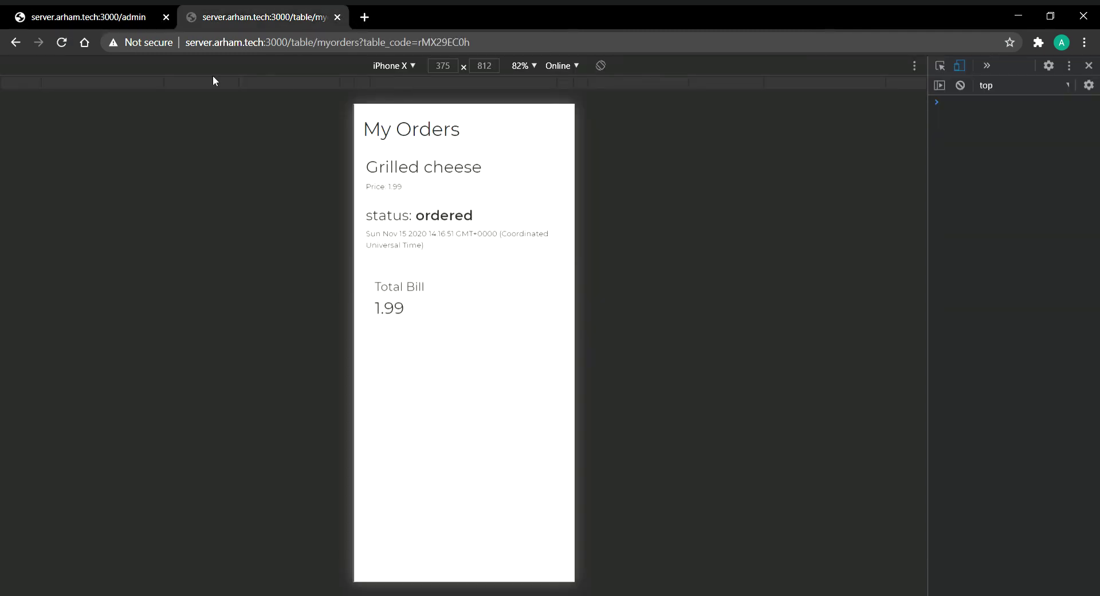
left_click(63, 50)
- Mark the order delivered, confirm it on the customer's list, and return to admin
left_click(109, 10)
scroll(309, 308, "down", 1)
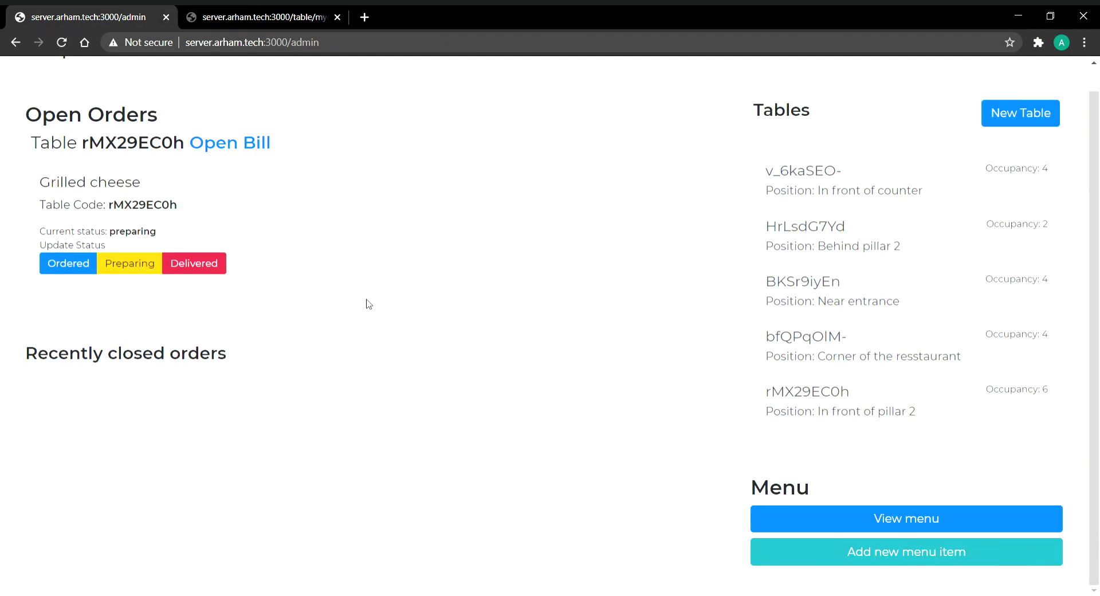
left_click(224, 263)
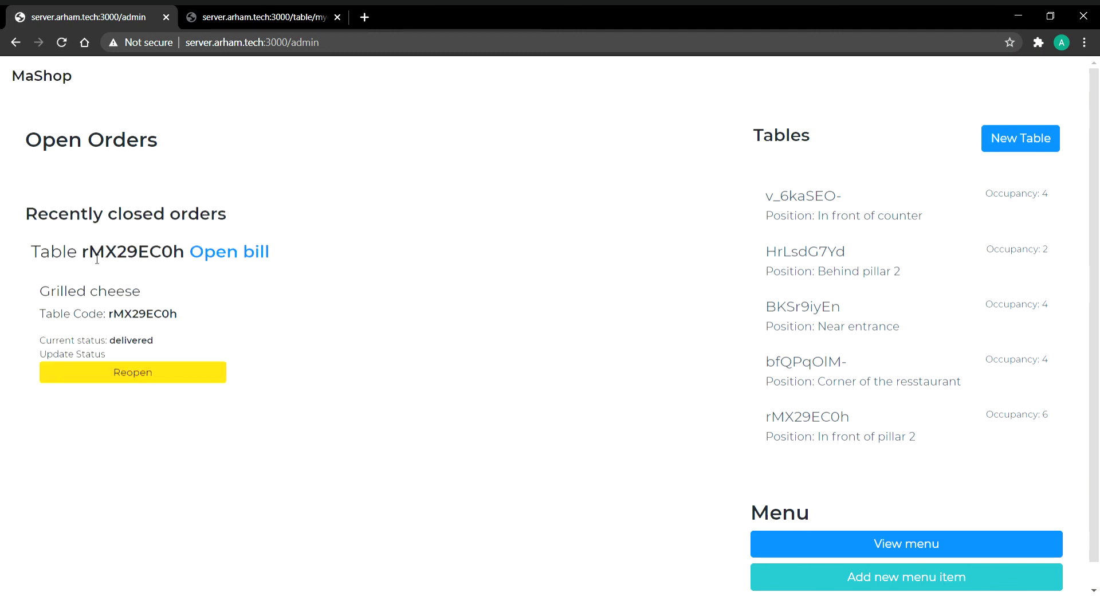
double_click(91, 259)
left_click(253, 17)
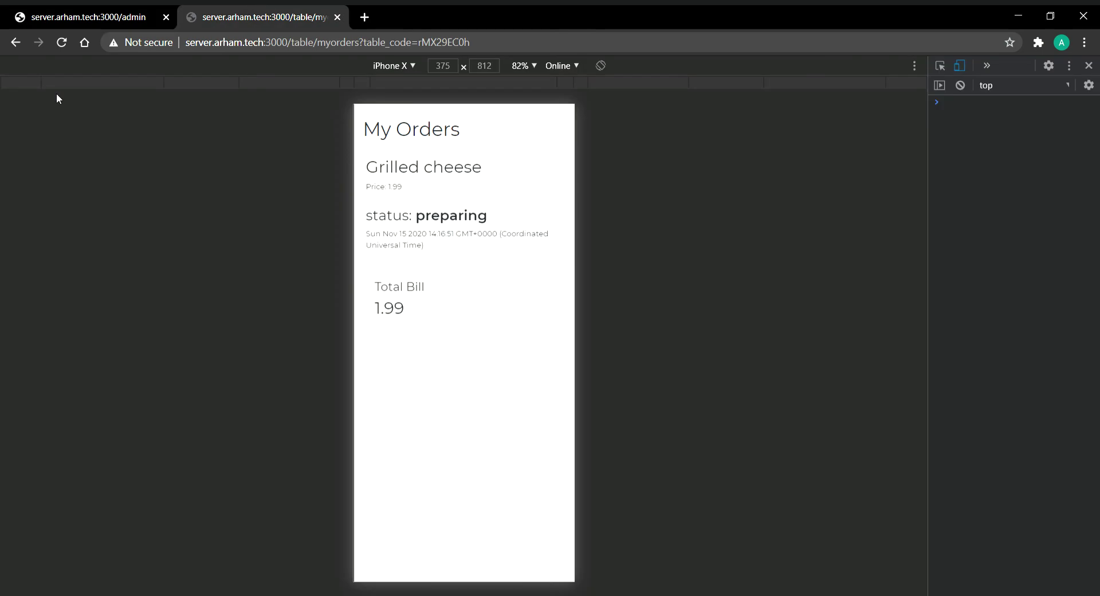
left_click(61, 43)
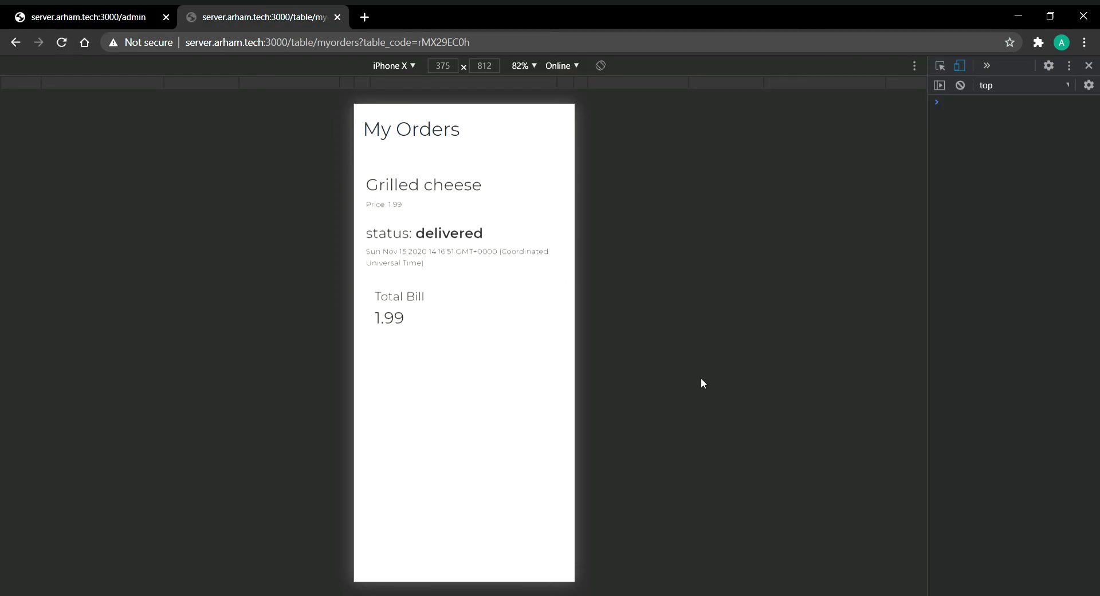
left_click(114, 16)
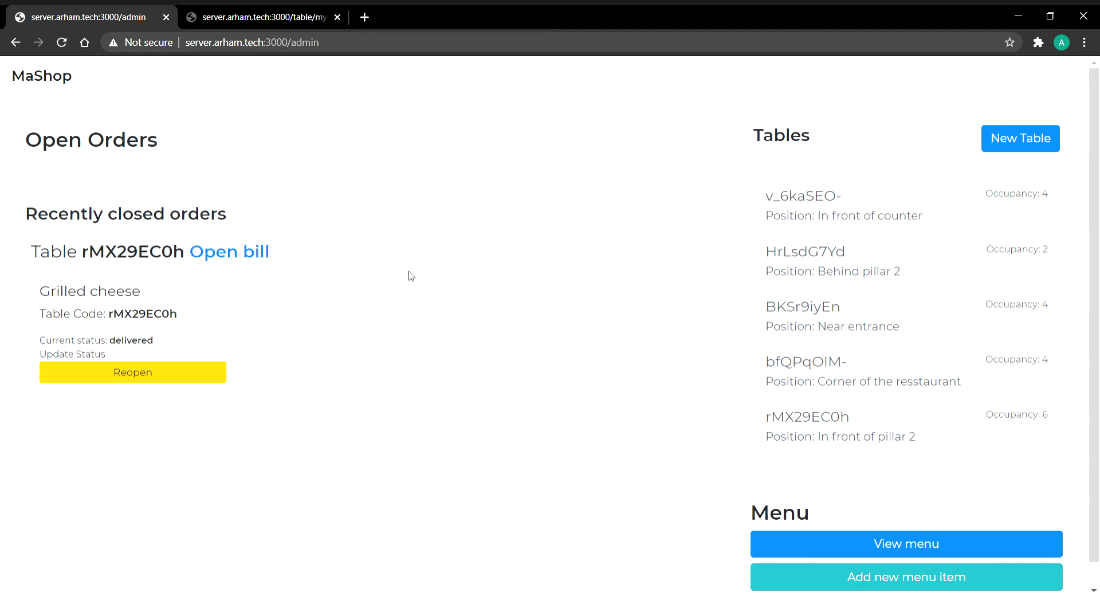
left_click(260, 254)
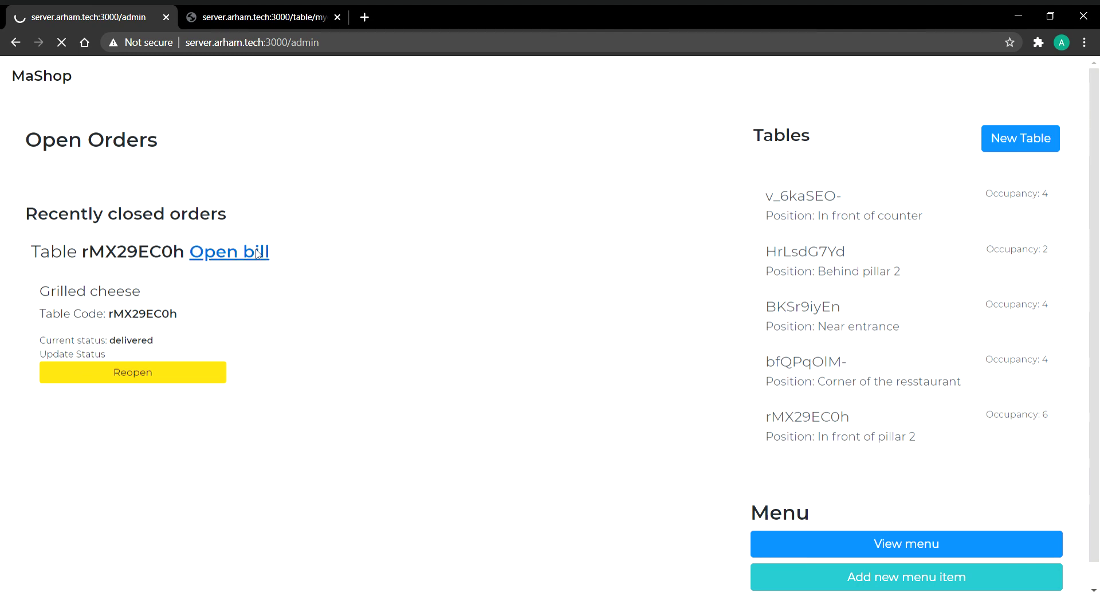
- Close table rMX29EC0h's 1.99 bill with Debit Card as the payment method
left_click(259, 253)
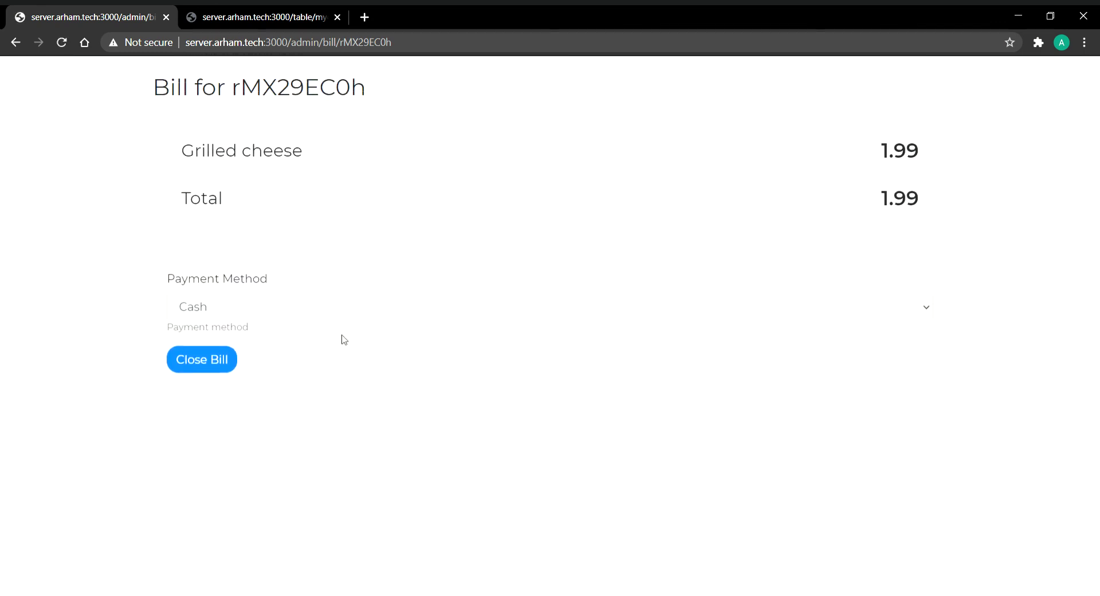
left_click(255, 315)
key("Down")
left_click(198, 366)
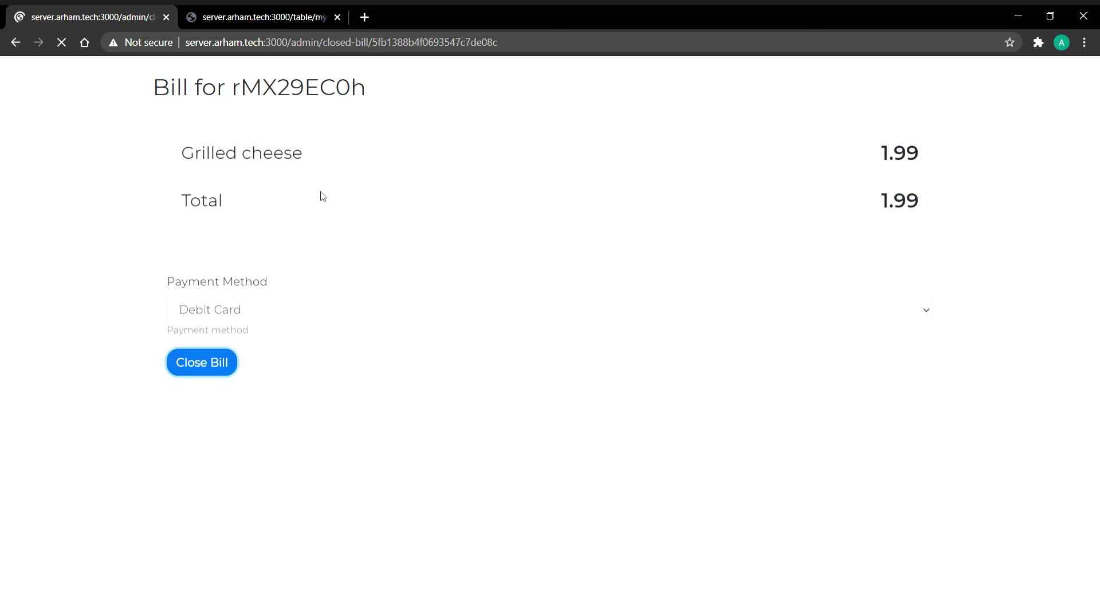
- Cancel printing the closed bill and go back to the /admin dashboard
scroll(344, 269, "up", 2)
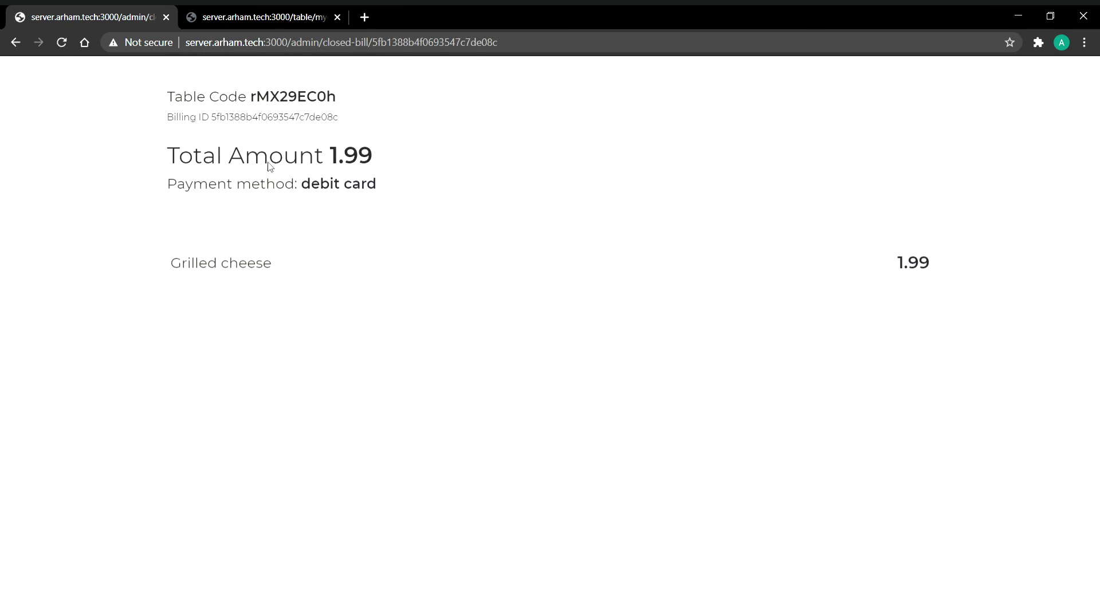
key("ctrl+p")
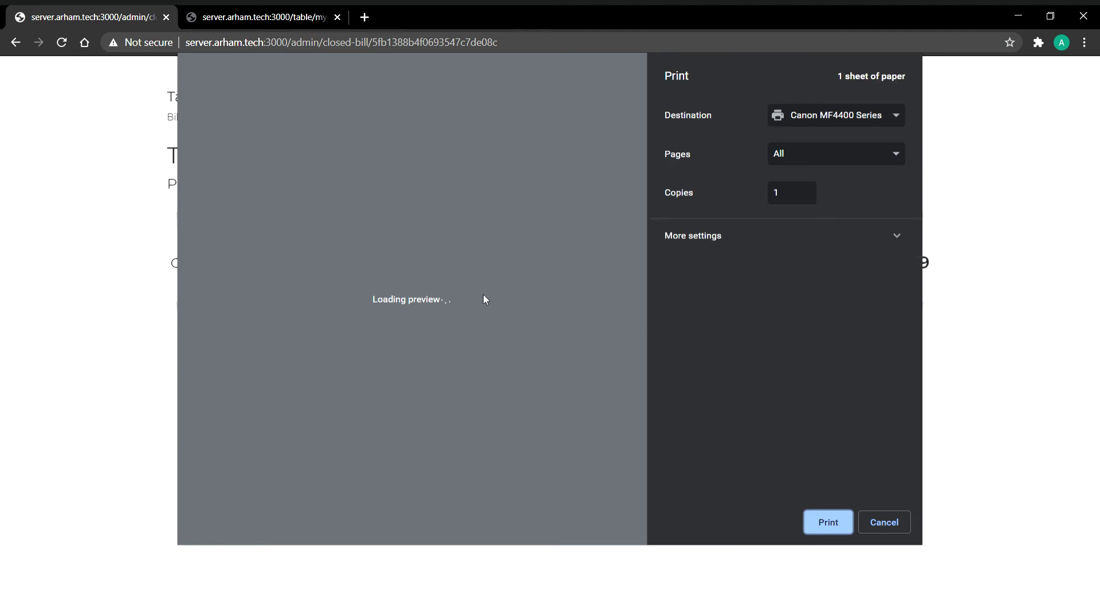
left_click(894, 522)
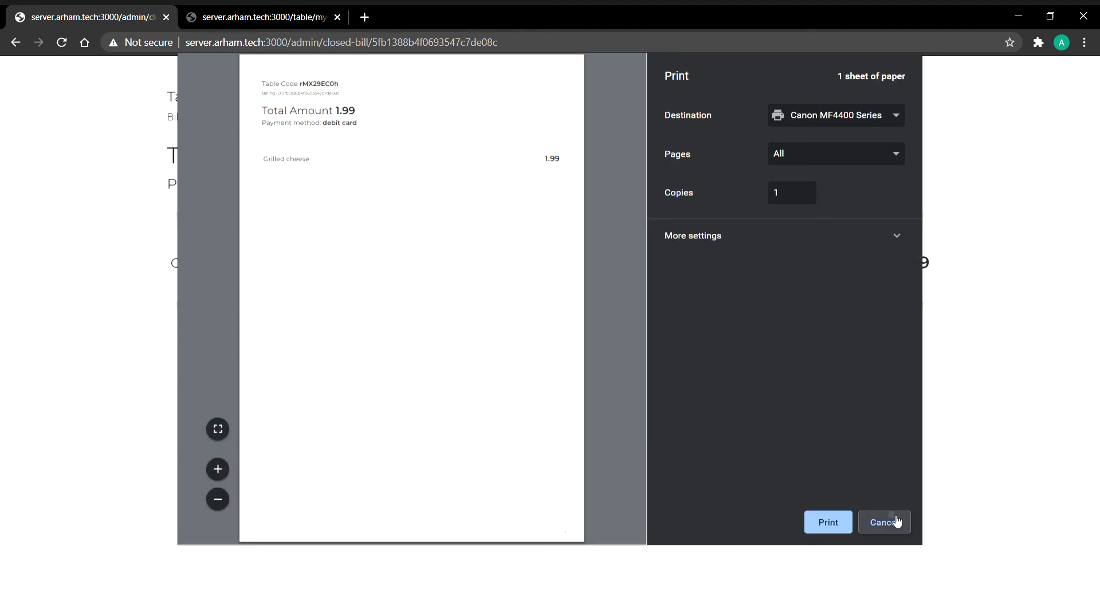
left_click_drag(322, 42, 505, 43)
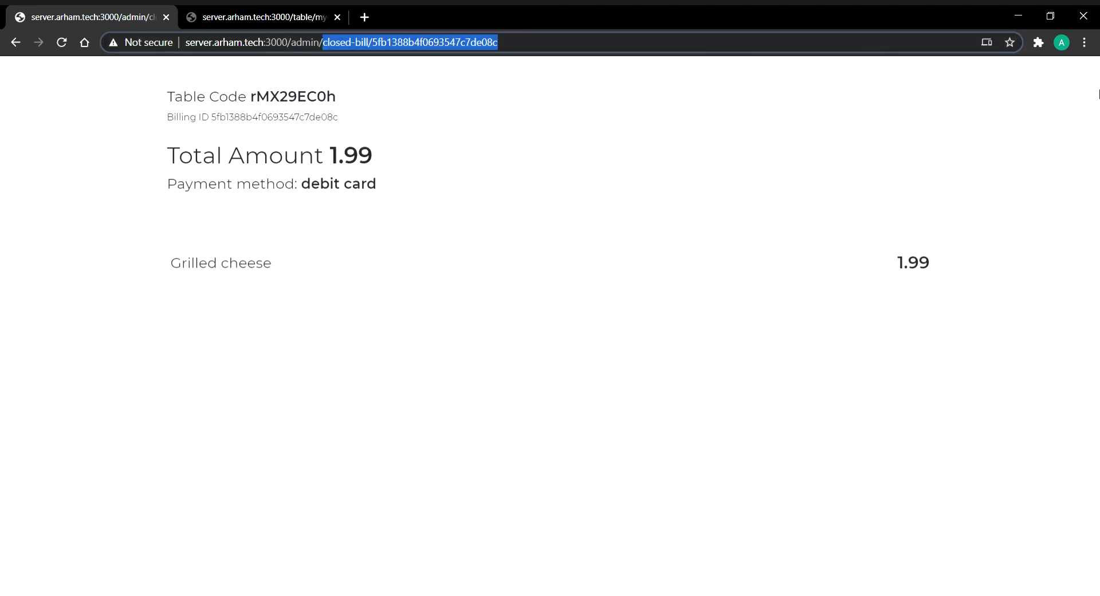
key("BackSpace")
key("Return")
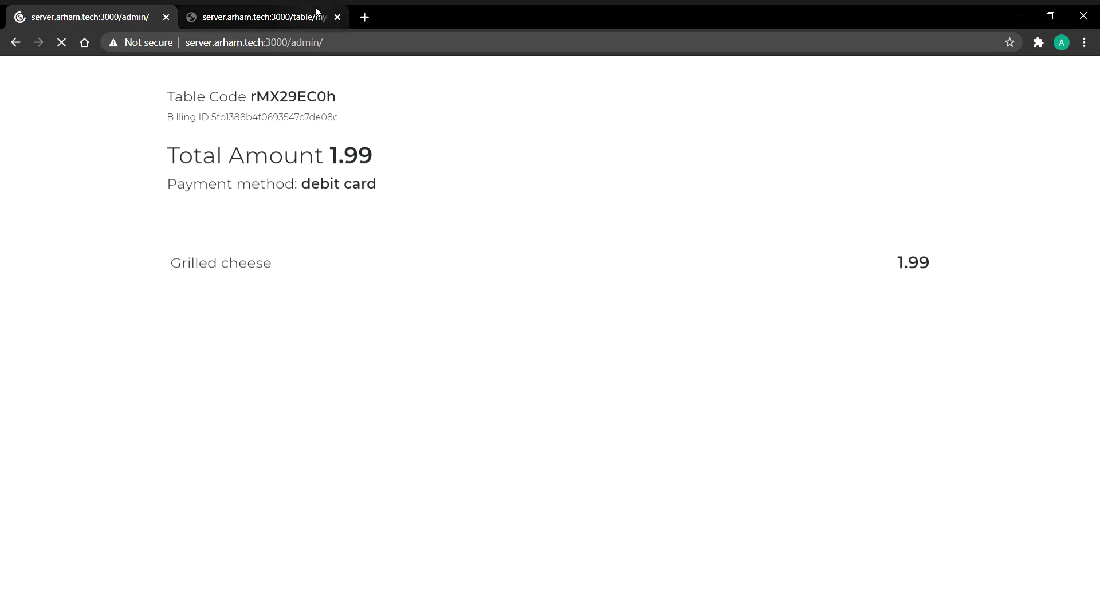